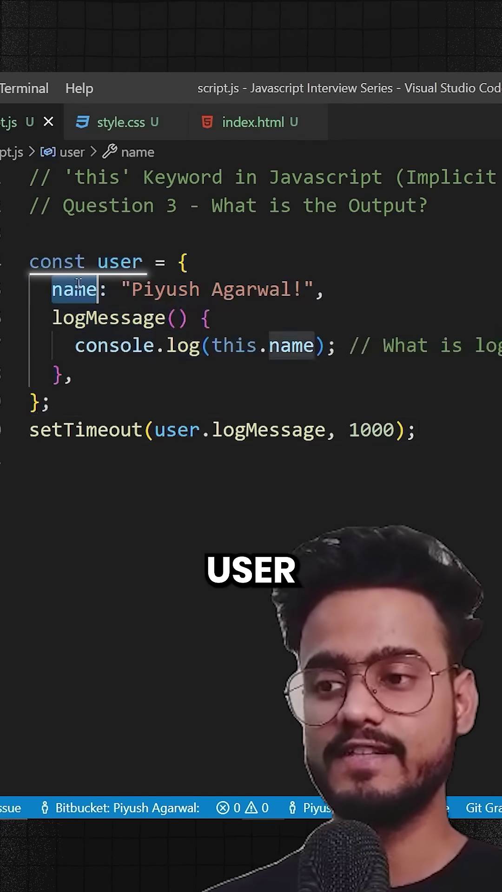
Review the user object, then add a blank line above setTimeout and save script.js
{"action": "left_click_drag", "start_coordinate": [53, 289], "coordinate": [324, 289]}
{"action": "mouse_move", "coordinate": [52, 315]}
{"action": "left_mouse_down"}
{"action": "mouse_move", "coordinate": [90, 373]}
{"action": "mouse_move", "coordinate": [52, 317]}
{"action": "mouse_move", "coordinate": [317, 345]}
{"action": "mouse_move", "coordinate": [212, 345]}
{"action": "left_mouse_up"}
{"action": "left_click", "coordinate": [90, 373]}
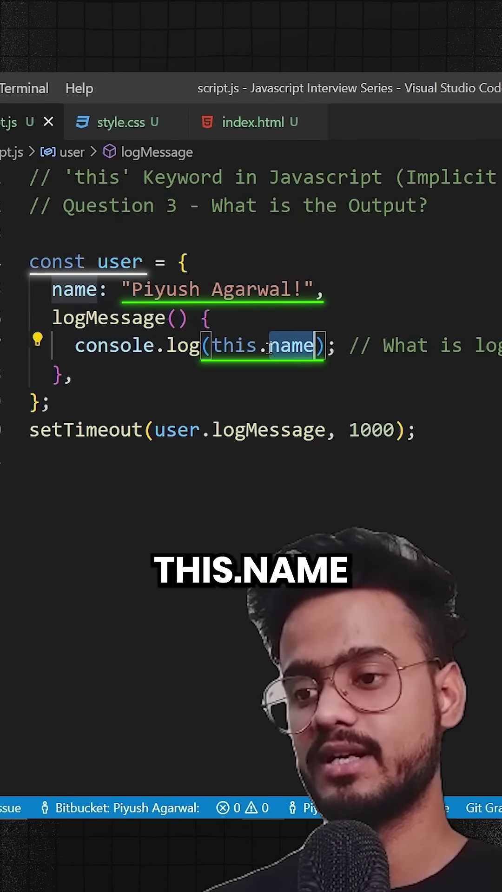
{"action": "left_click", "coordinate": [28, 453]}
{"action": "left_click", "coordinate": [280, 430]}
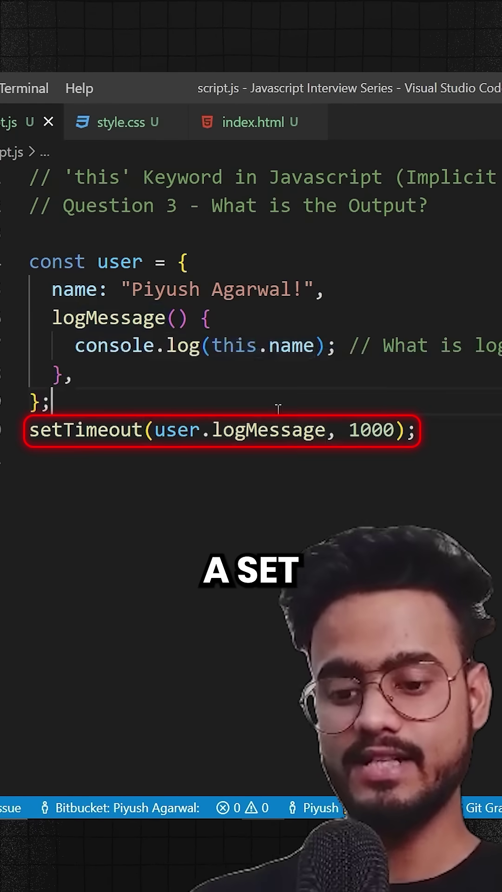
{"action": "key", "text": "Return"}
{"action": "key", "text": "ctrl+s"}
Inspect user.logMessage passed to setTimeout, the logMessage body, and the name property
{"action": "mouse_move", "coordinate": [155, 457]}
{"action": "left_mouse_down"}
{"action": "mouse_move", "coordinate": [201, 452]}
{"action": "mouse_move", "coordinate": [255, 465]}
{"action": "left_mouse_up"}
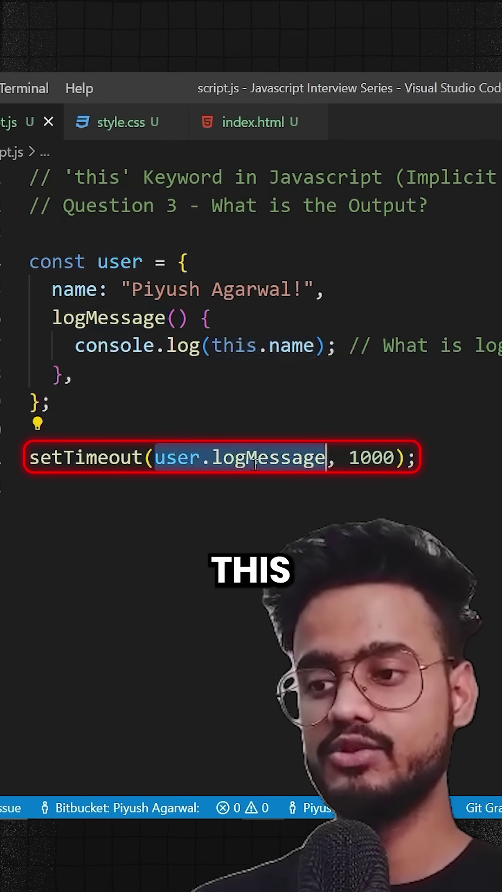
{"action": "mouse_move", "coordinate": [53, 319]}
{"action": "left_mouse_down"}
{"action": "mouse_move", "coordinate": [164, 319]}
{"action": "mouse_move", "coordinate": [107, 381]}
{"action": "left_mouse_up"}
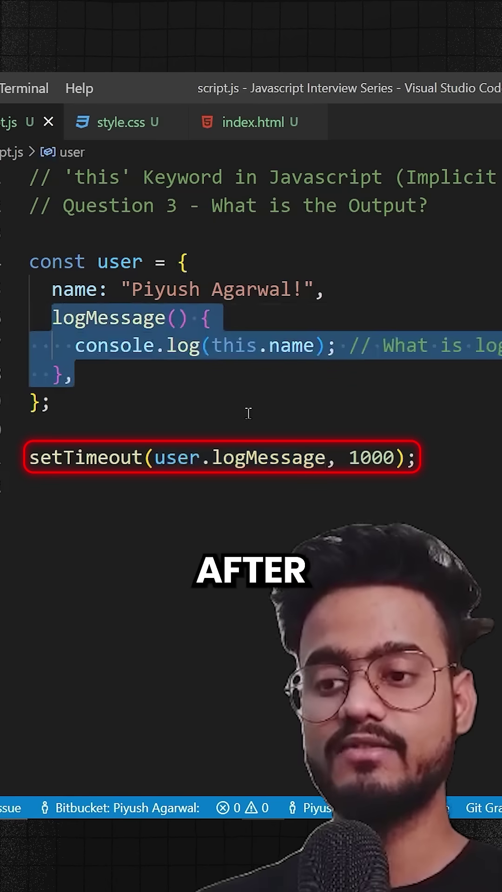
{"action": "left_click", "coordinate": [207, 380]}
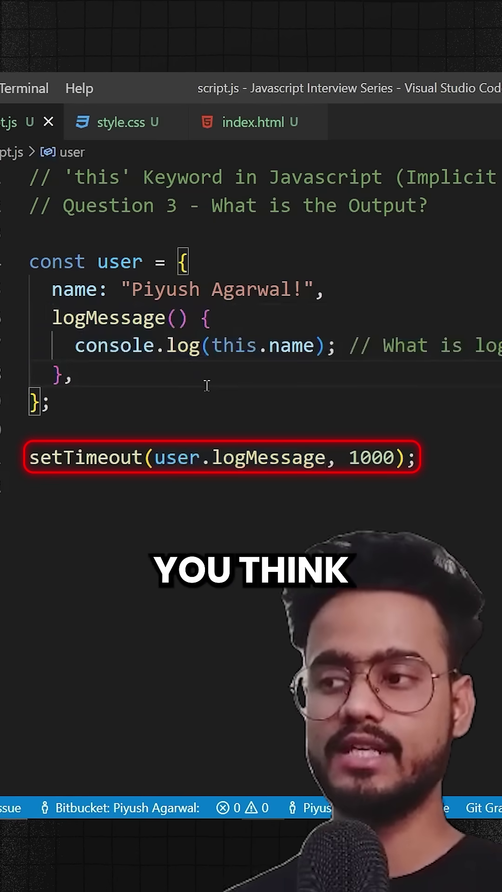
{"action": "left_click", "coordinate": [66, 288]}
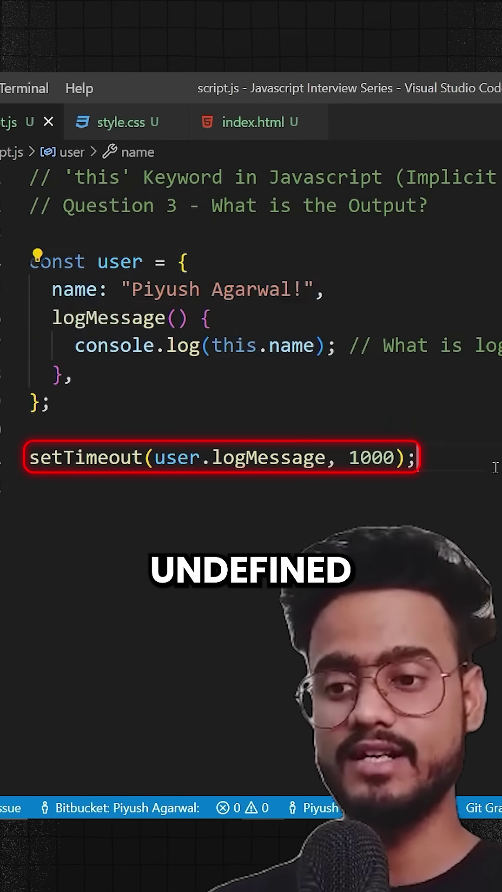
{"action": "key", "text": "alt+Tab"}
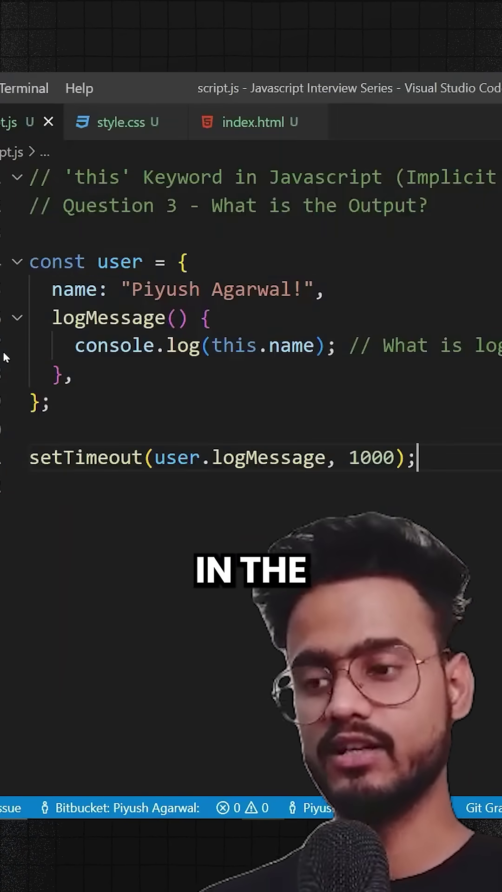
{"action": "left_click", "coordinate": [172, 476]}
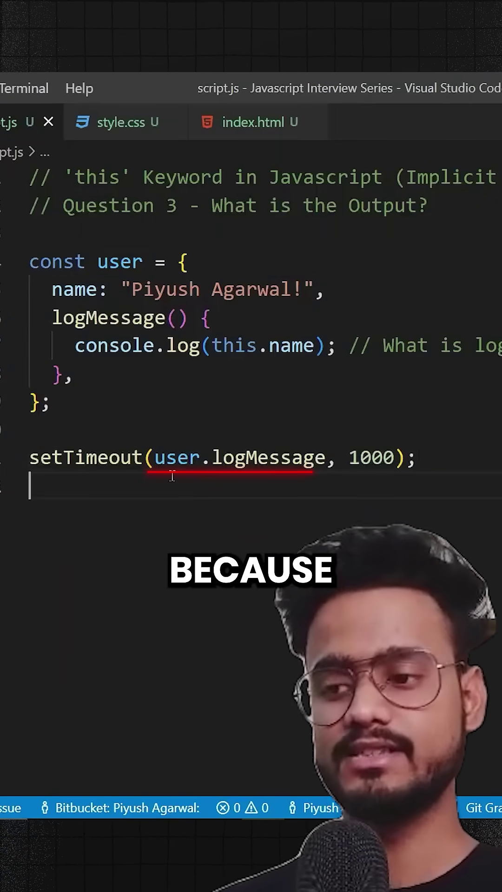
{"action": "double_click", "coordinate": [188, 453]}
{"action": "left_click_drag", "start_coordinate": [189, 453], "coordinate": [262, 455]}
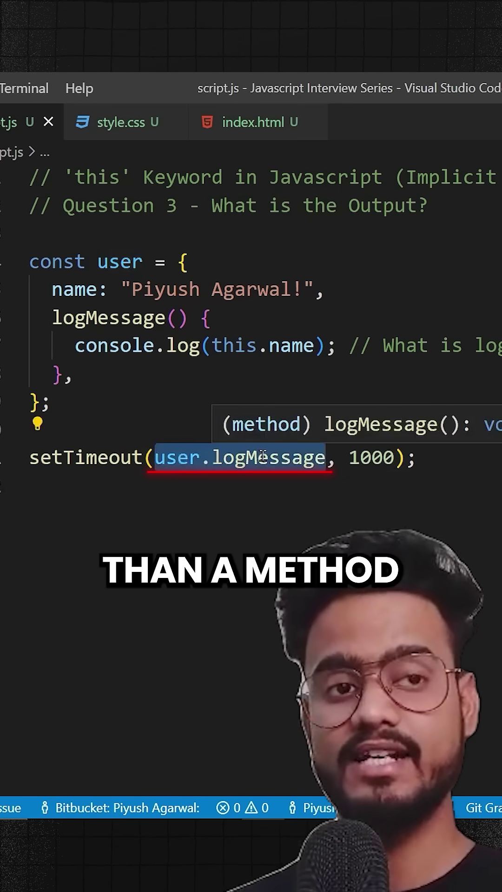
{"action": "left_click_drag", "start_coordinate": [166, 318], "coordinate": [130, 361]}
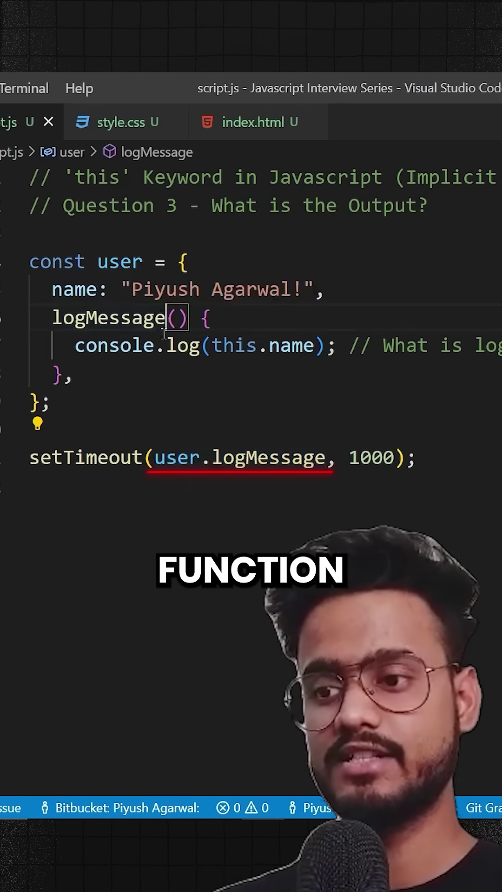
{"action": "left_click", "coordinate": [178, 458]}
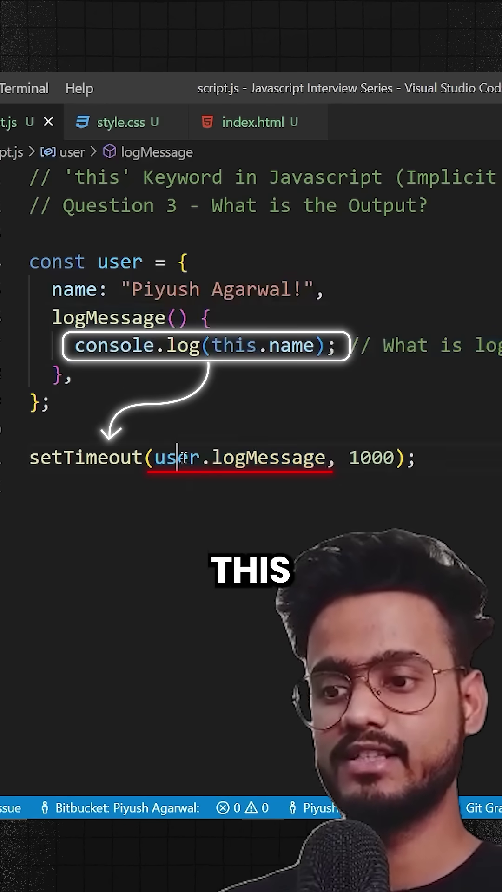
{"action": "double_click", "coordinate": [174, 458]}
{"action": "left_click_drag", "start_coordinate": [174, 458], "coordinate": [257, 464]}
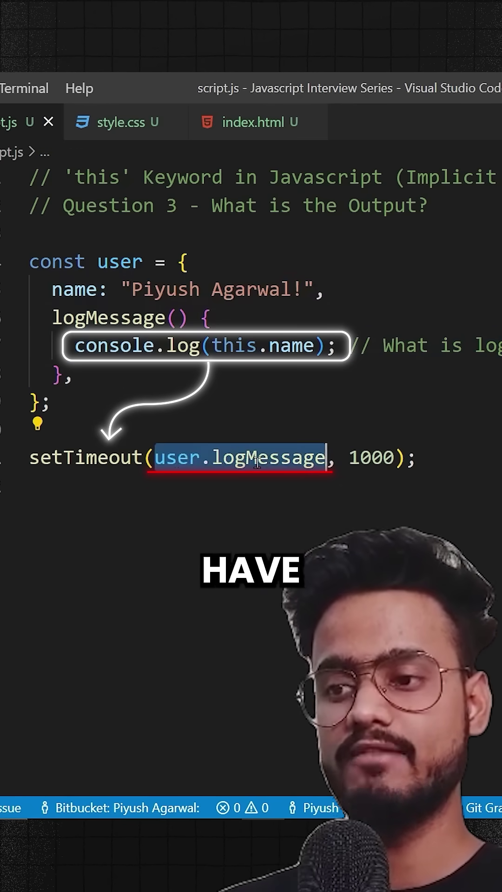
{"action": "left_click_drag", "start_coordinate": [180, 262], "coordinate": [73, 398]}
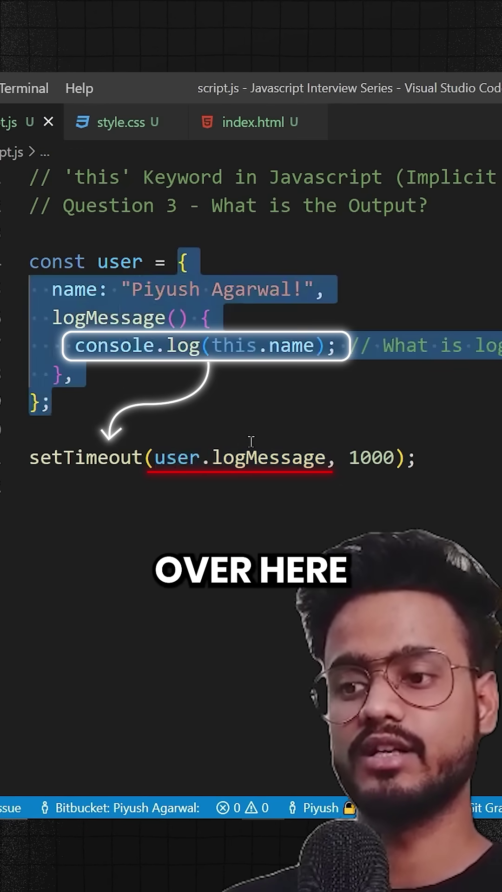
{"action": "double_click", "coordinate": [244, 457]}
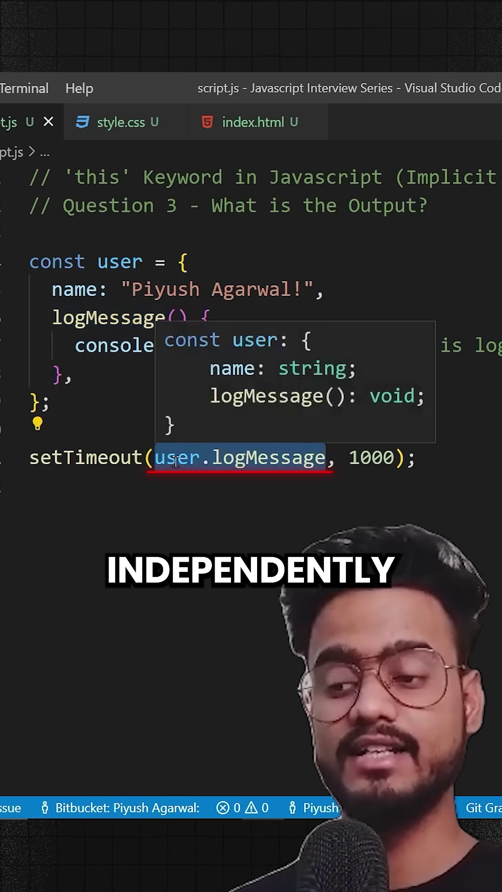
{"action": "double_click", "coordinate": [177, 457]}
{"action": "left_click_drag", "start_coordinate": [177, 460], "coordinate": [240, 463]}
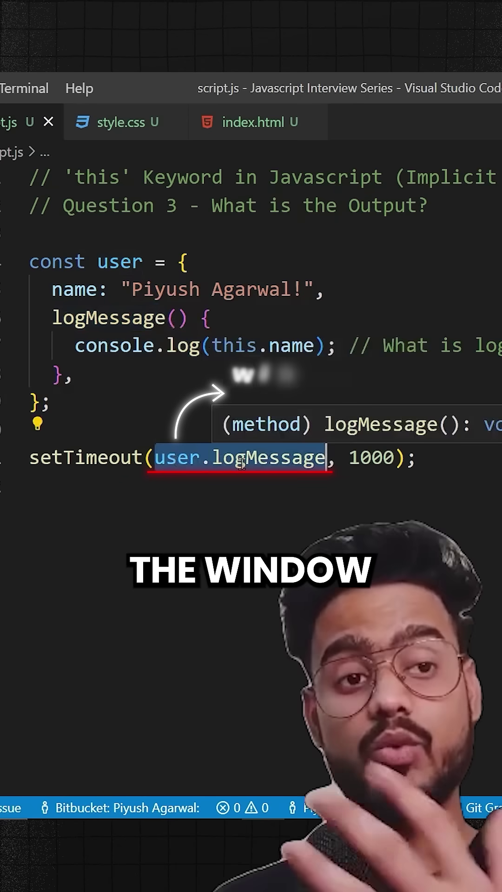
{"action": "left_click", "coordinate": [53, 290]}
{"action": "left_click_drag", "start_coordinate": [53, 289], "coordinate": [328, 293]}
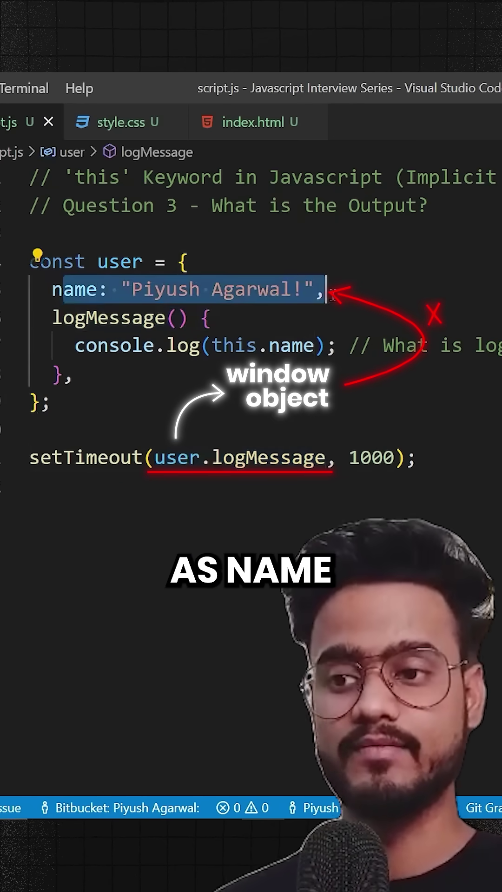
{"action": "left_click", "coordinate": [455, 460]}
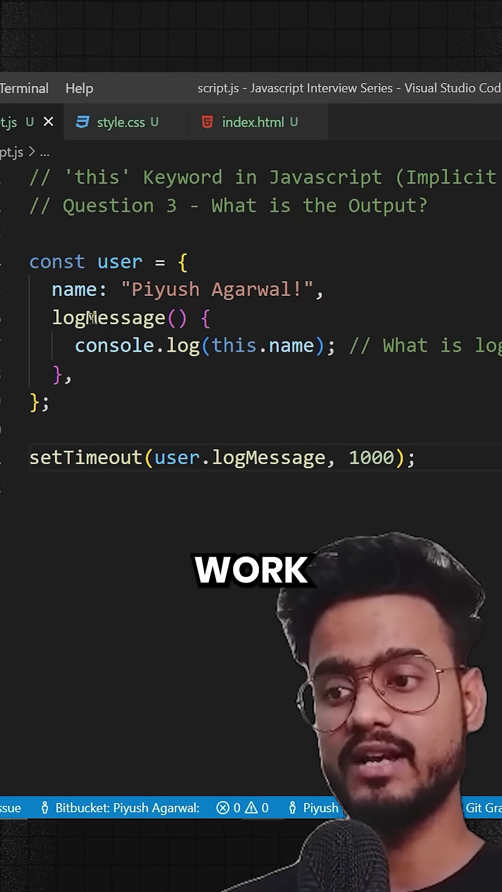
{"action": "left_click_drag", "start_coordinate": [53, 289], "coordinate": [327, 289]}
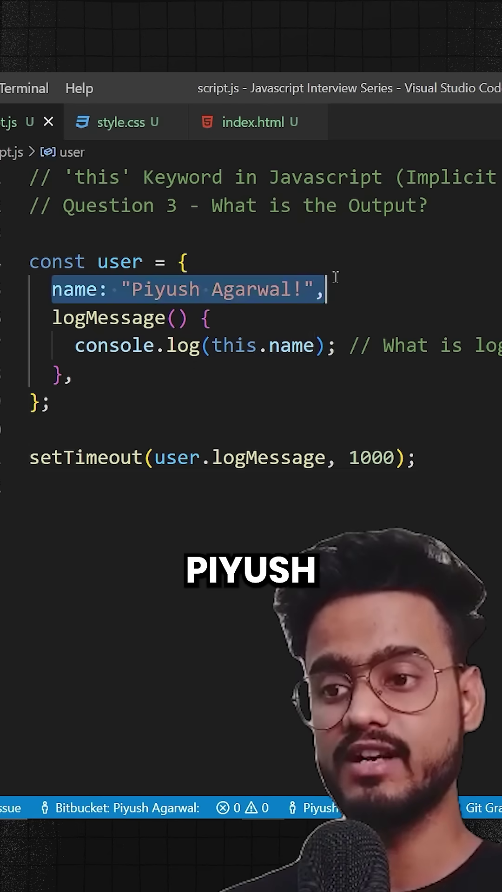
{"action": "left_click", "coordinate": [328, 289]}
{"action": "left_click", "coordinate": [155, 457]}
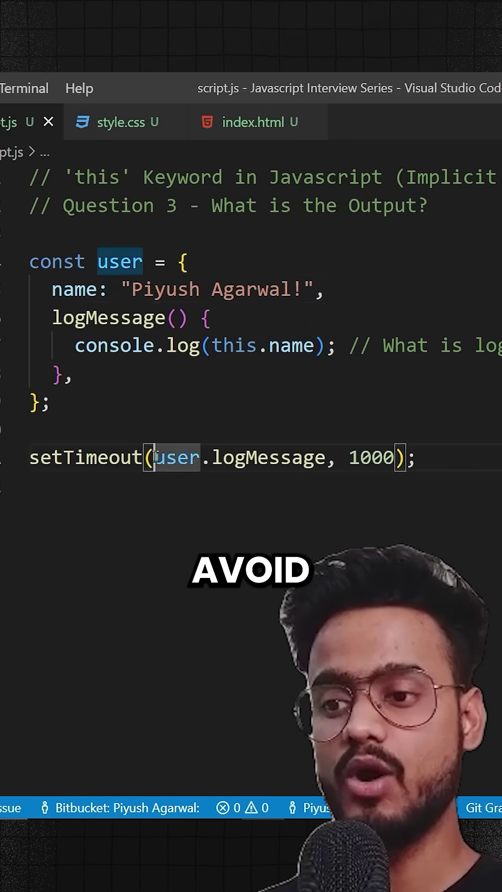
{"action": "left_click_drag", "start_coordinate": [157, 458], "coordinate": [325, 458]}
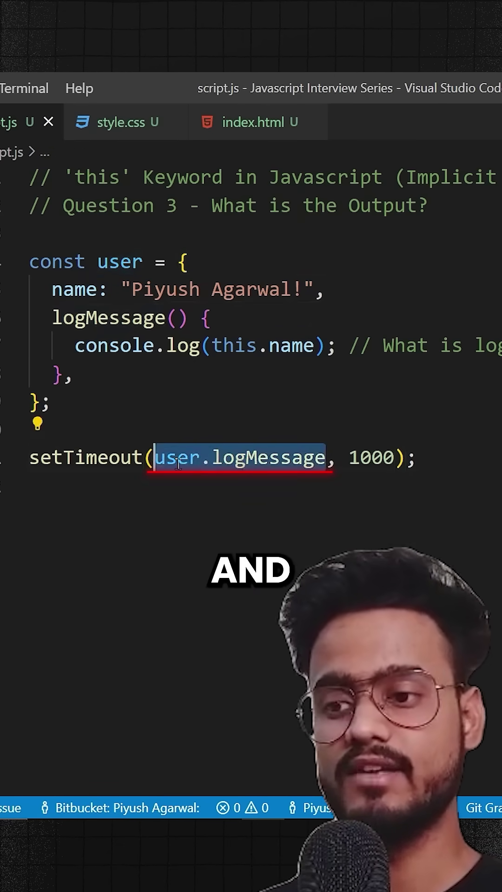
Break the setTimeout line after its parenthesis, then check the anonymous callback and user's logMessage and name
{"action": "left_click", "coordinate": [156, 458]}
{"action": "key", "text": "Return"}
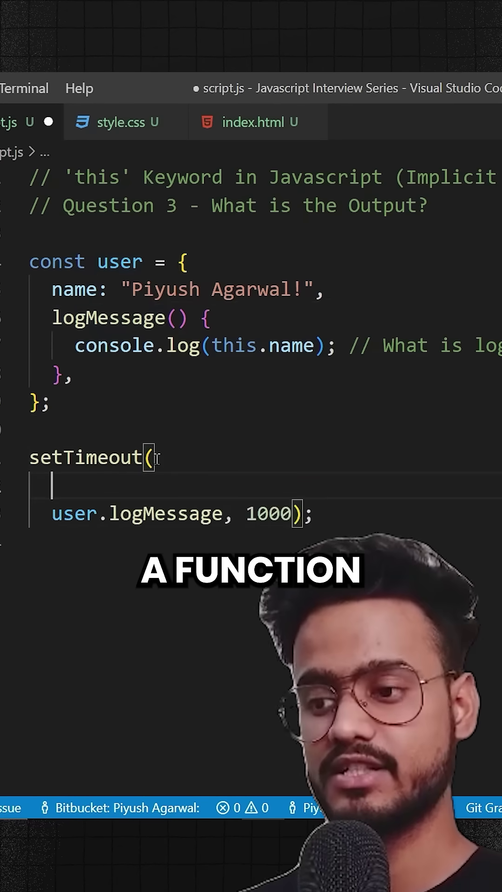
{"action": "type", "text": "function"}
{"action": "mouse_move", "coordinate": [155, 457]}
{"action": "left_mouse_down"}
{"action": "mouse_move", "coordinate": [42, 486]}
{"action": "mouse_move", "coordinate": [37, 514]}
{"action": "mouse_move", "coordinate": [222, 486]}
{"action": "left_mouse_up"}
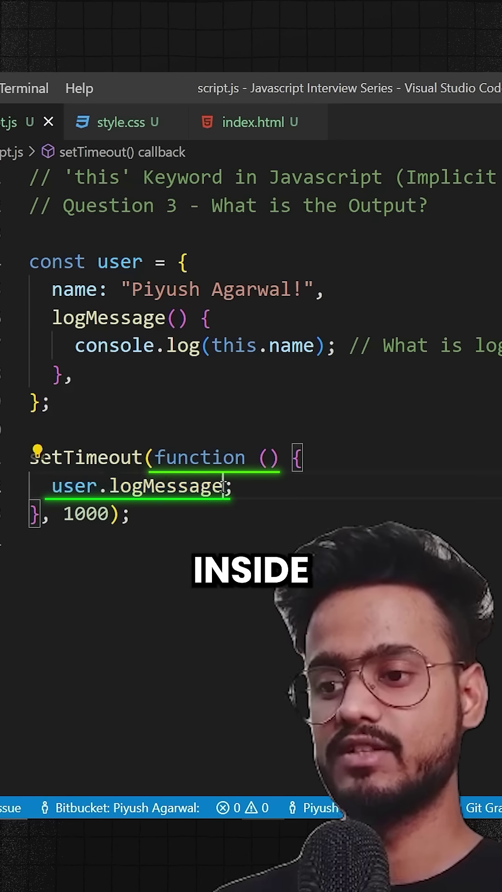
{"action": "type", "text": "()"}
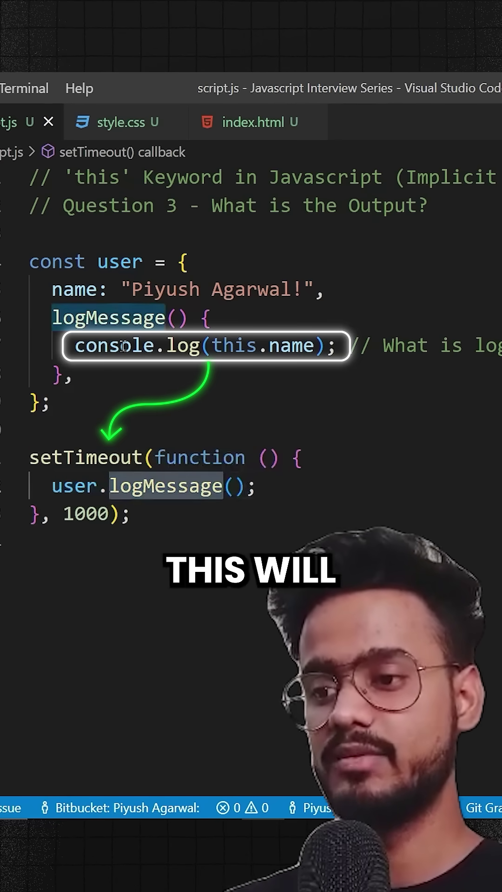
{"action": "left_click", "coordinate": [51, 318]}
{"action": "mouse_move", "coordinate": [50, 319]}
{"action": "left_mouse_down"}
{"action": "mouse_move", "coordinate": [335, 347]}
{"action": "mouse_move", "coordinate": [70, 375]}
{"action": "left_mouse_up"}
{"action": "left_click", "coordinate": [120, 289]}
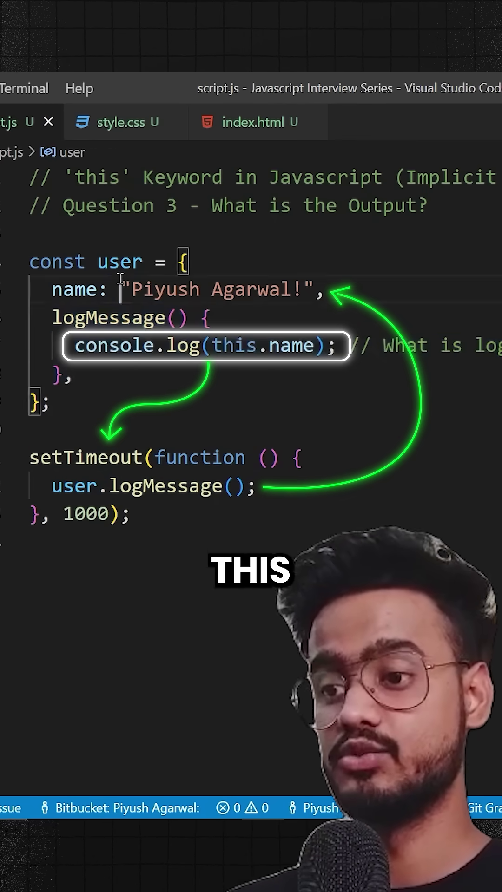